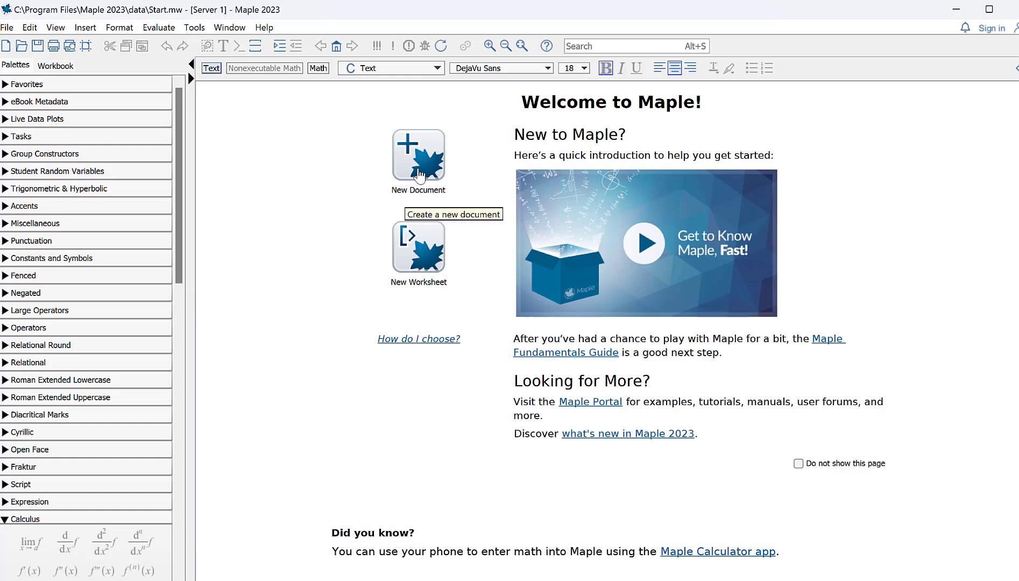
Create a new document and enable large toolbar icons for the current session in the interface options.
{"action": "left_click", "coordinate": [420, 175]}
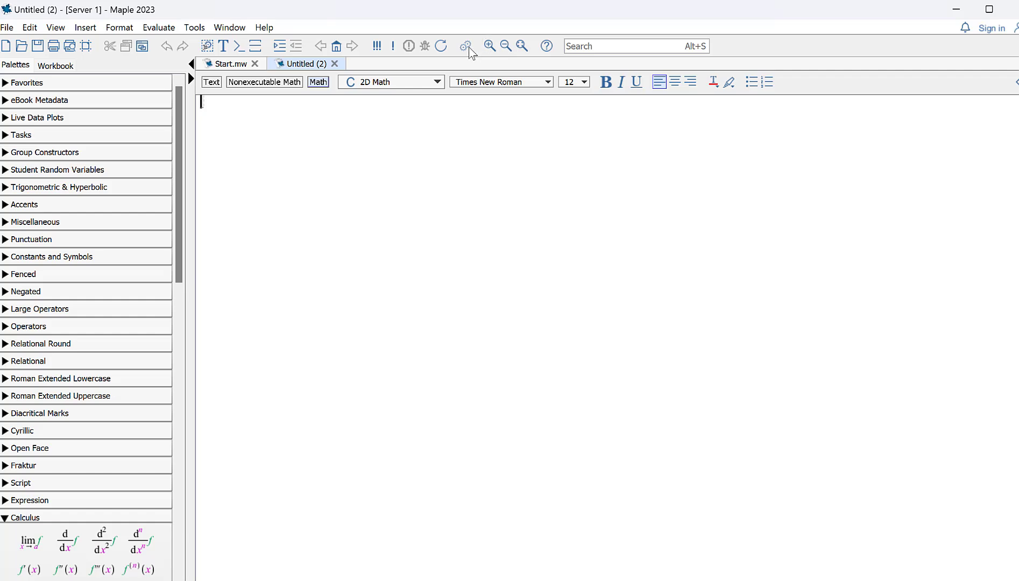
{"action": "left_click", "coordinate": [199, 29]}
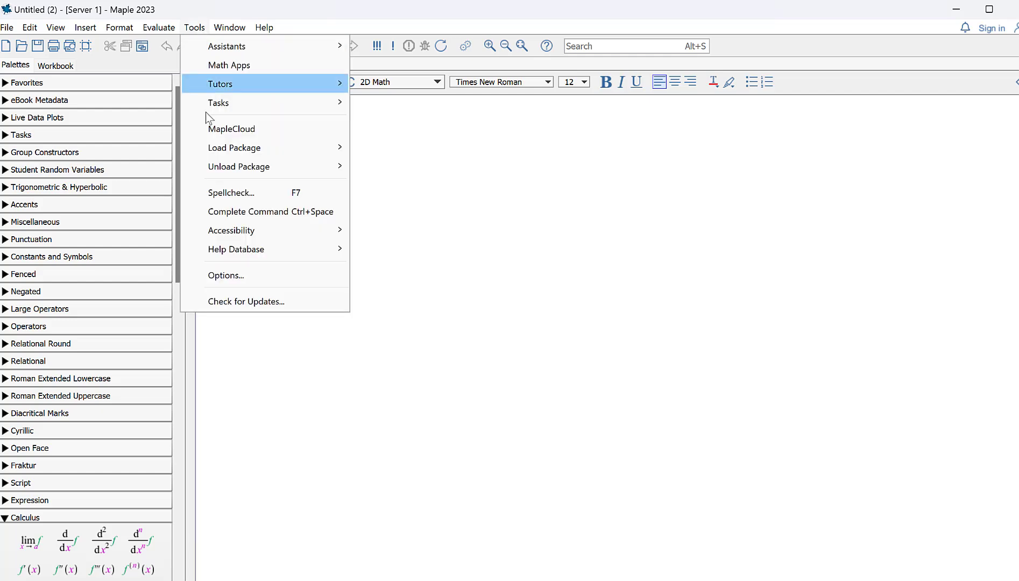
{"action": "left_click", "coordinate": [222, 275]}
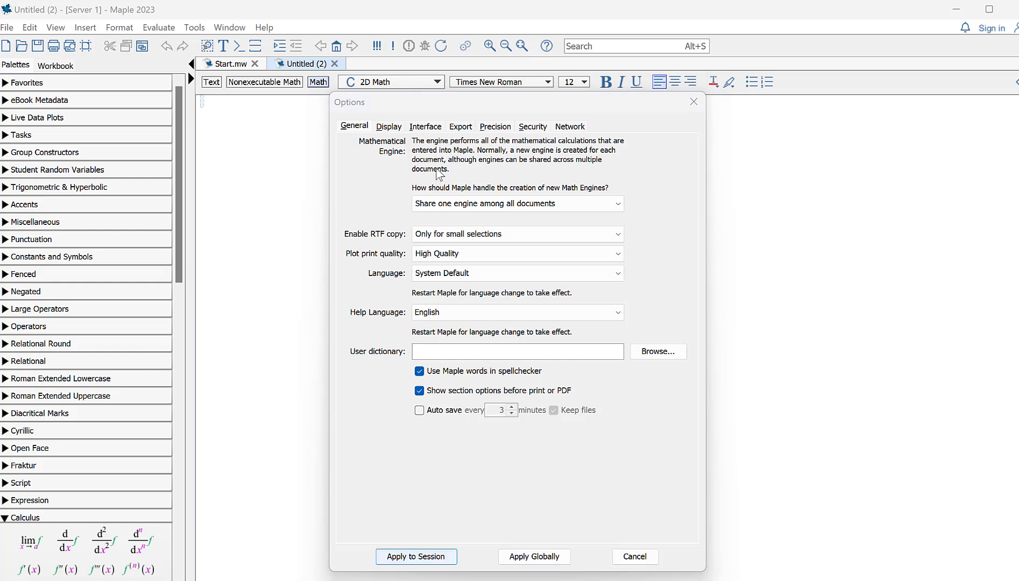
{"action": "left_click", "coordinate": [435, 129]}
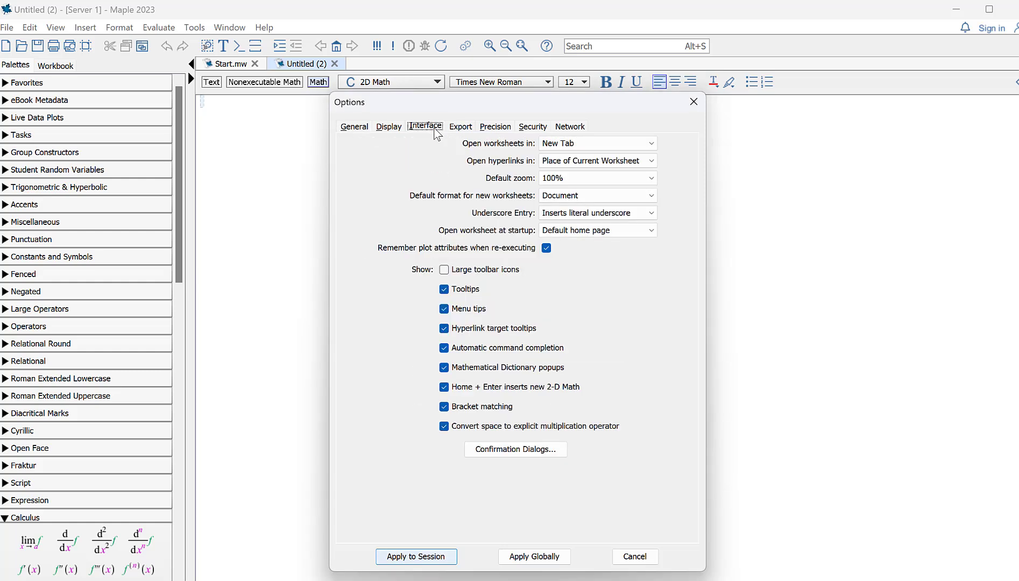
{"action": "left_click", "coordinate": [445, 270]}
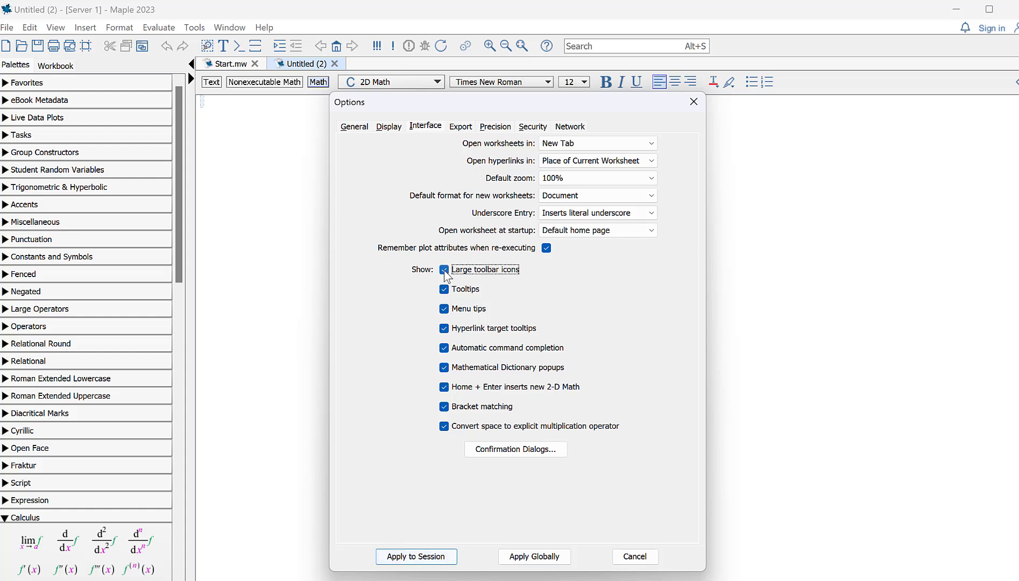
{"action": "left_click", "coordinate": [418, 557]}
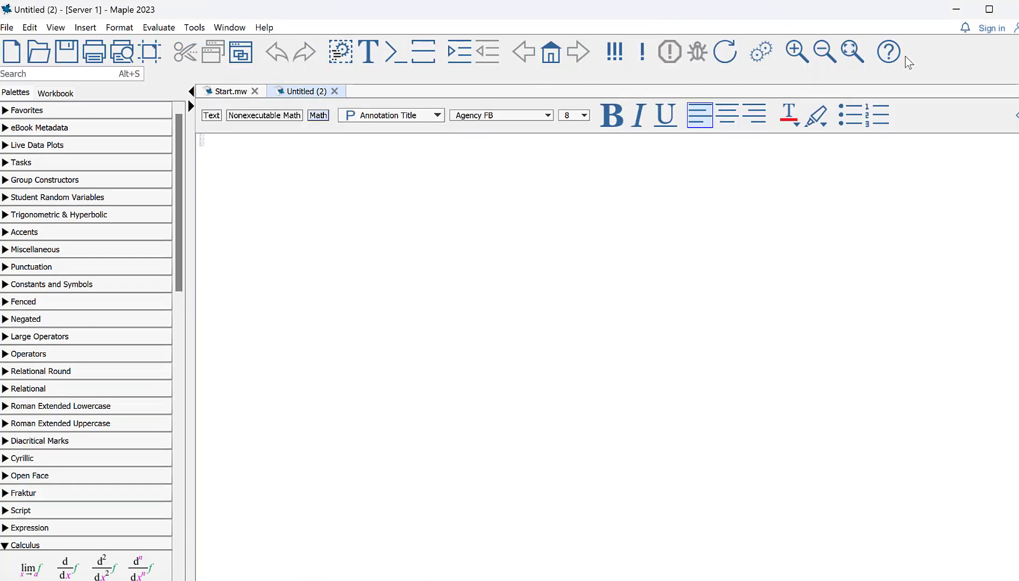
Switch to the browser and read the keyboard bindings on Maplesoft's Shortcut Keys Summary for Windows help page.
{"action": "left_click", "coordinate": [7, 28]}
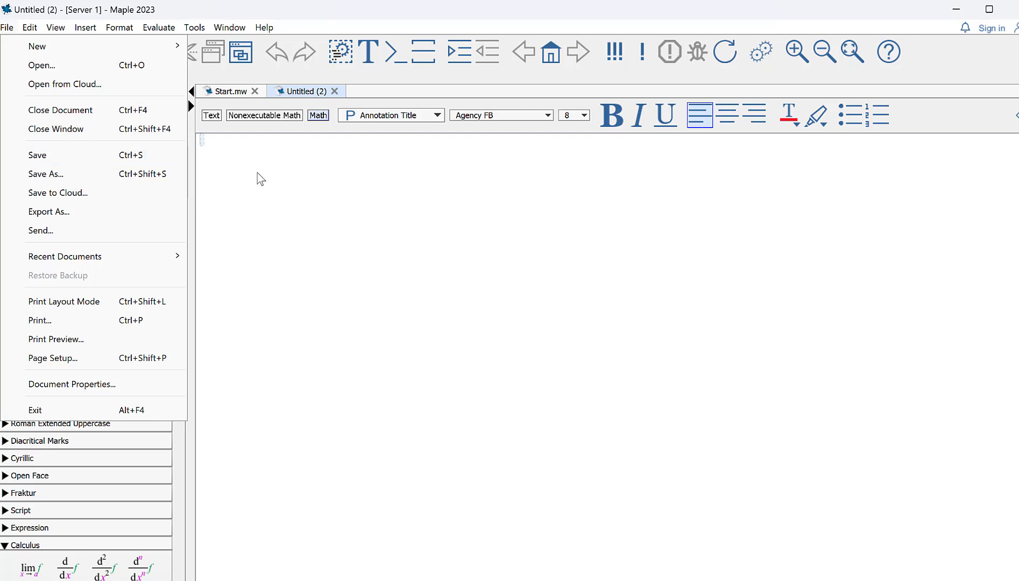
{"action": "key", "text": "alt+Tab"}
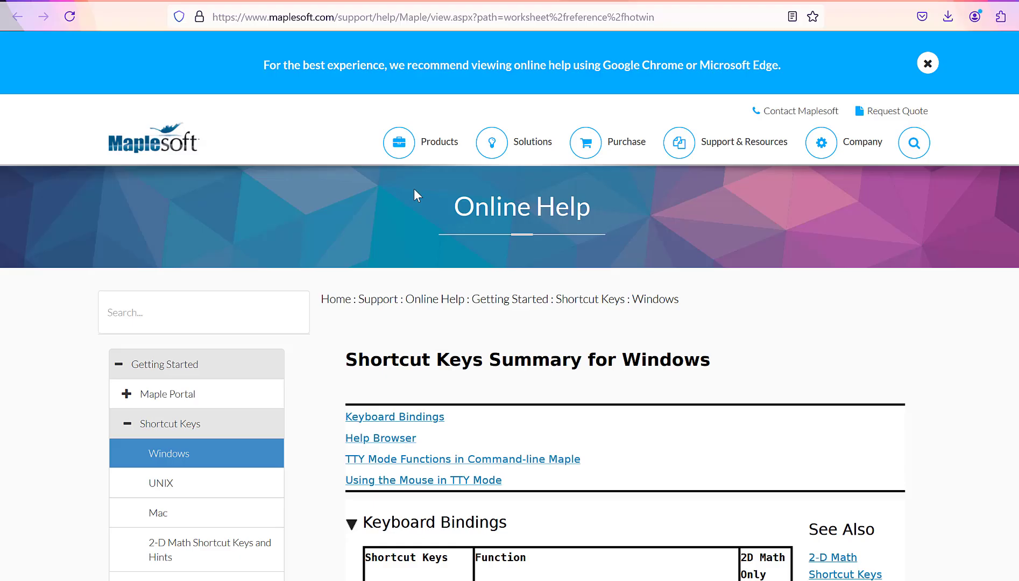
{"action": "scroll", "coordinate": [959, 337], "scroll_direction": "down", "scroll_amount": 3}
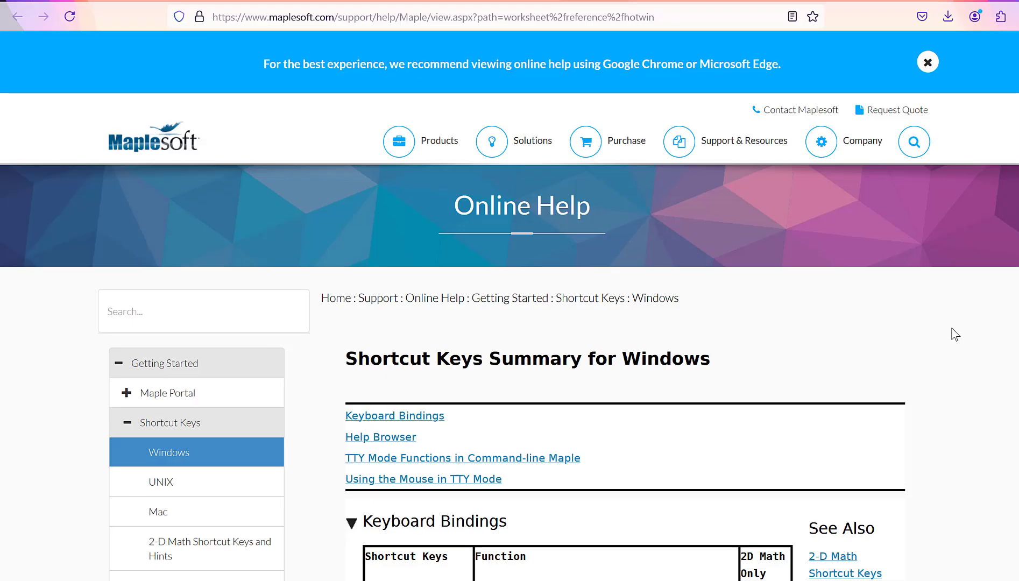
{"action": "scroll", "coordinate": [951, 329], "scroll_direction": "down", "scroll_amount": 2}
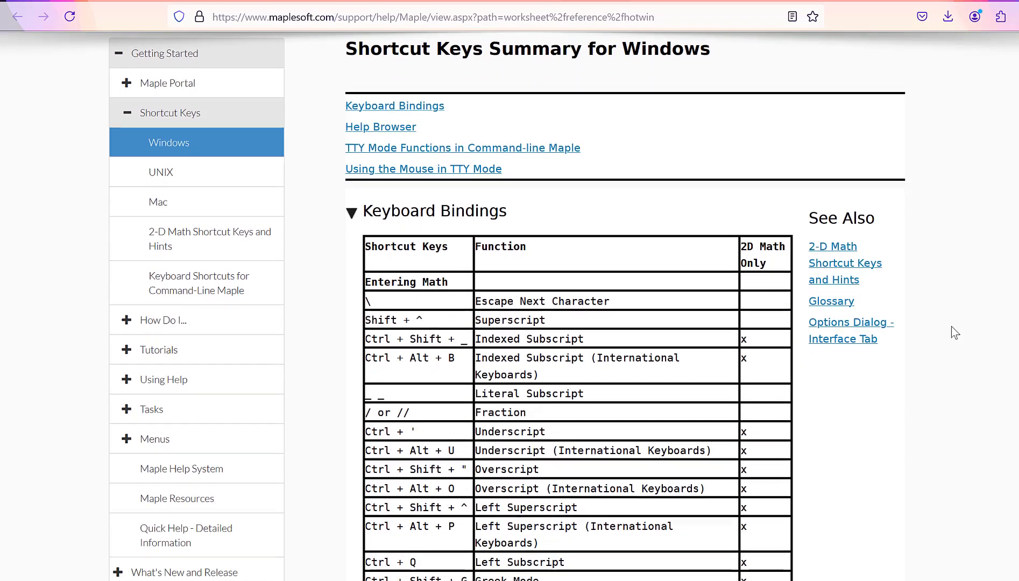
{"action": "scroll", "coordinate": [949, 328], "scroll_direction": "down", "scroll_amount": 1}
{"action": "scroll", "coordinate": [945, 329], "scroll_direction": "down", "scroll_amount": 2}
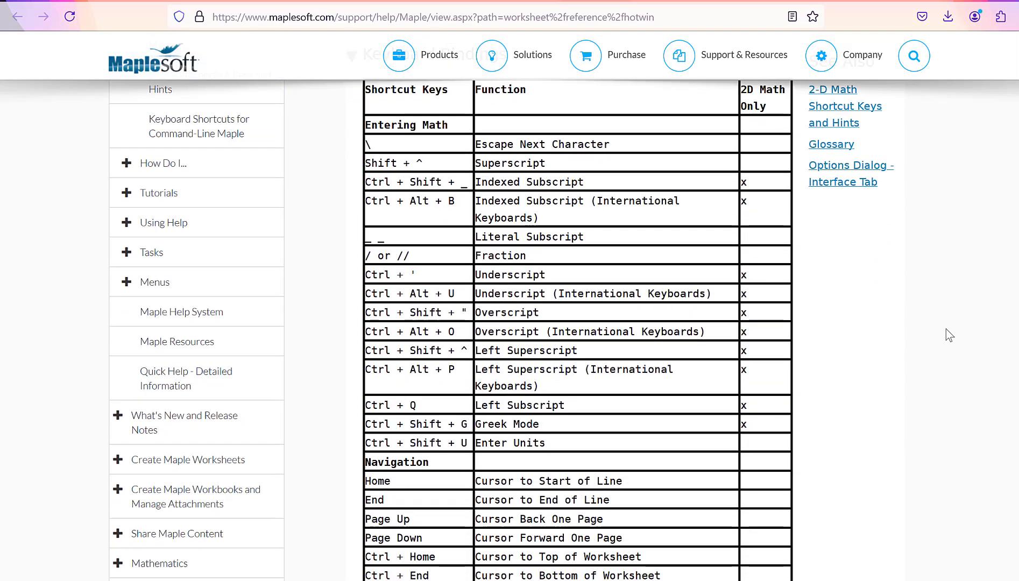
{"action": "scroll", "coordinate": [915, 333], "scroll_direction": "down", "scroll_amount": 4}
{"action": "scroll", "coordinate": [817, 347], "scroll_direction": "down", "scroll_amount": 9}
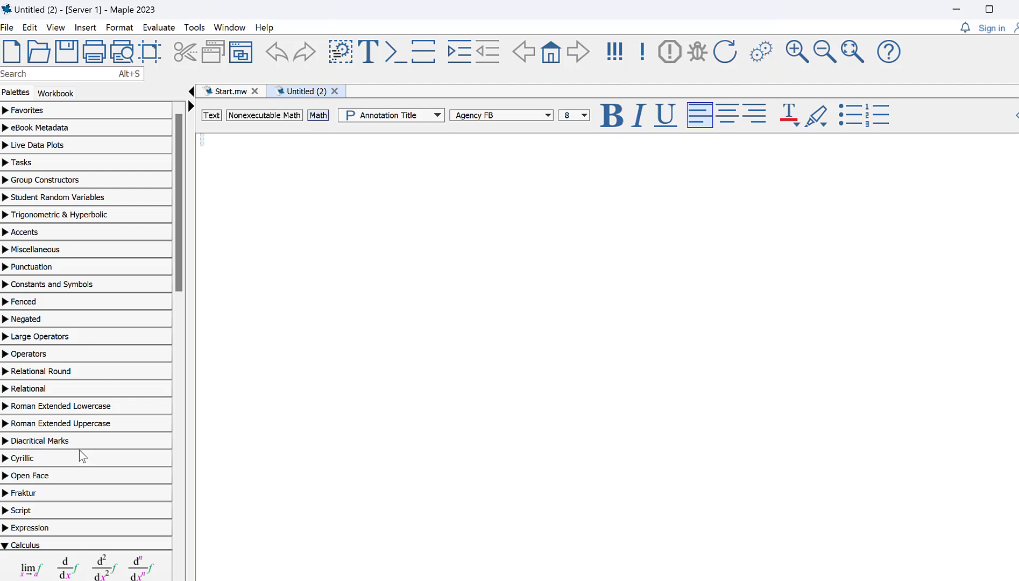
Look over the Calculus palette and compare its template layout at a wider and a narrower palette width.
{"action": "scroll", "coordinate": [80, 451], "scroll_direction": "down", "scroll_amount": 7}
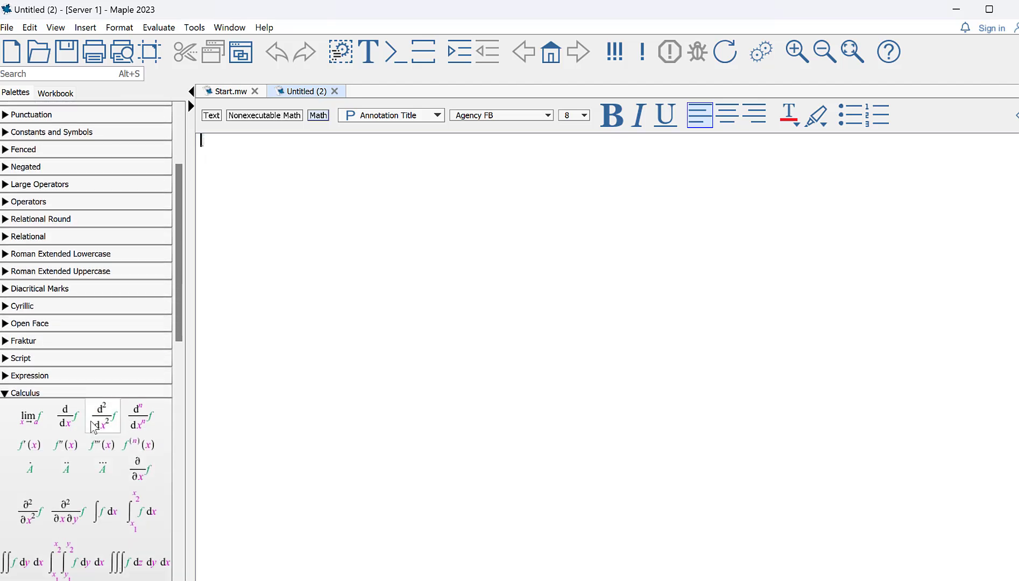
{"action": "scroll", "coordinate": [94, 427], "scroll_direction": "down", "scroll_amount": 3}
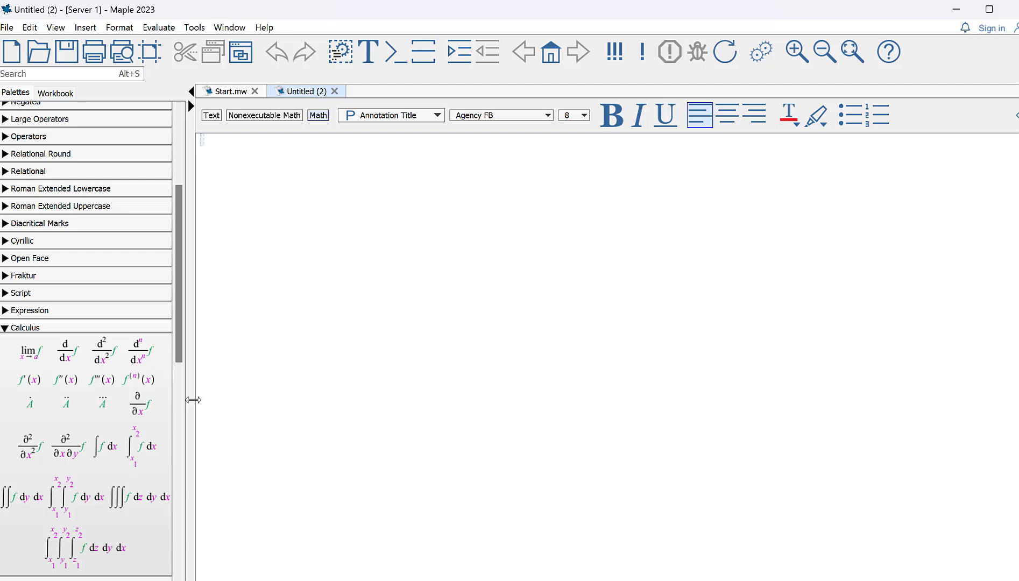
{"action": "left_click_drag", "start_coordinate": [193, 400], "coordinate": [229, 399]}
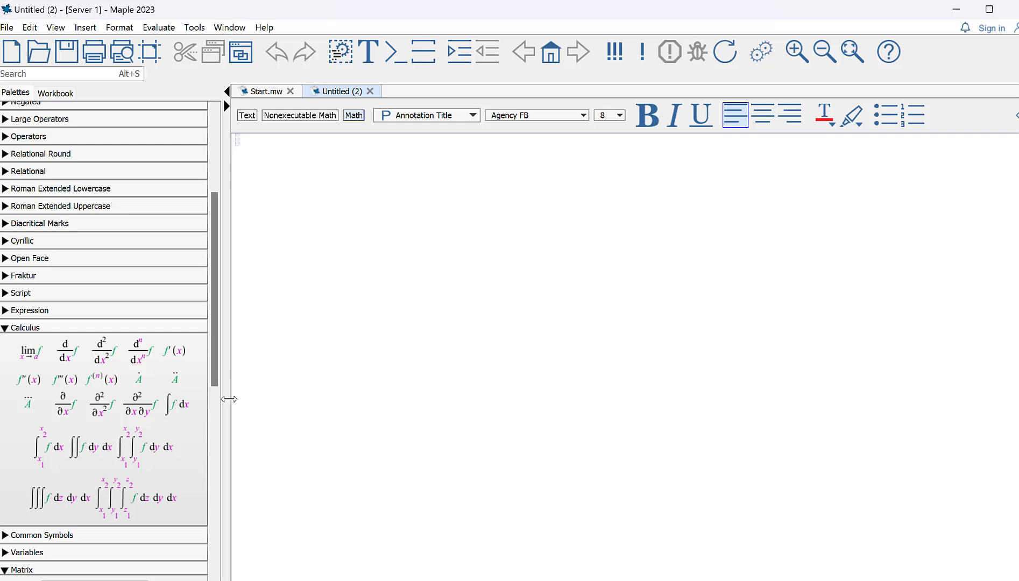
{"action": "left_click_drag", "start_coordinate": [228, 412], "coordinate": [195, 412]}
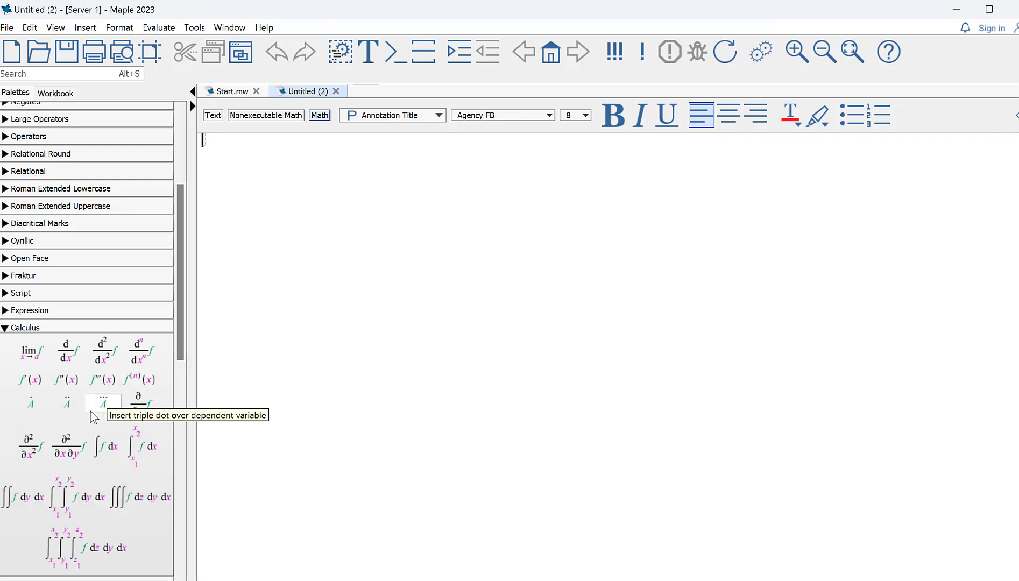
Insert an indefinite integral from the Calculus palette with x^2 as the integrand and evaluate it.
{"action": "left_click", "coordinate": [106, 446]}
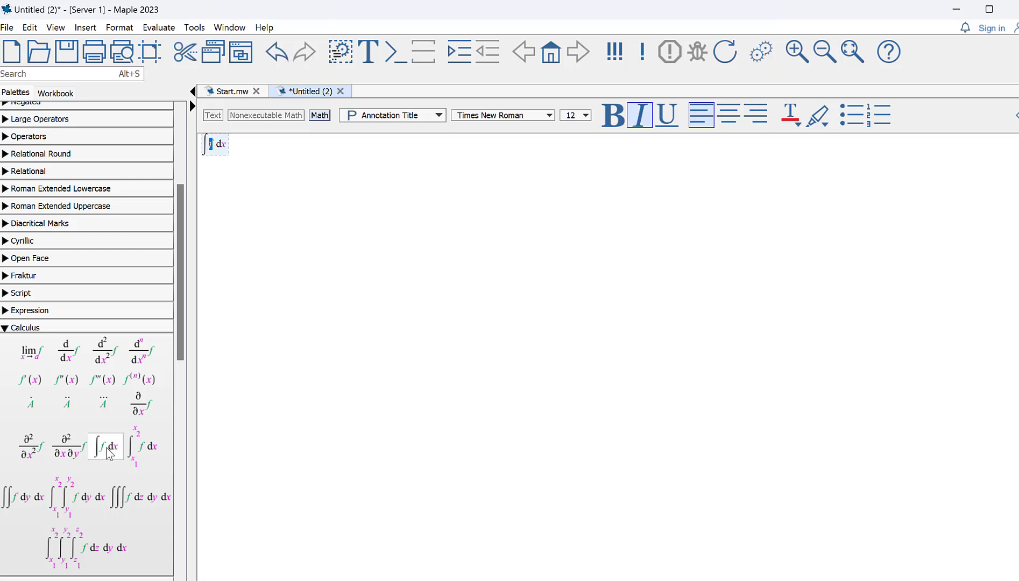
{"action": "type", "text": "x"}
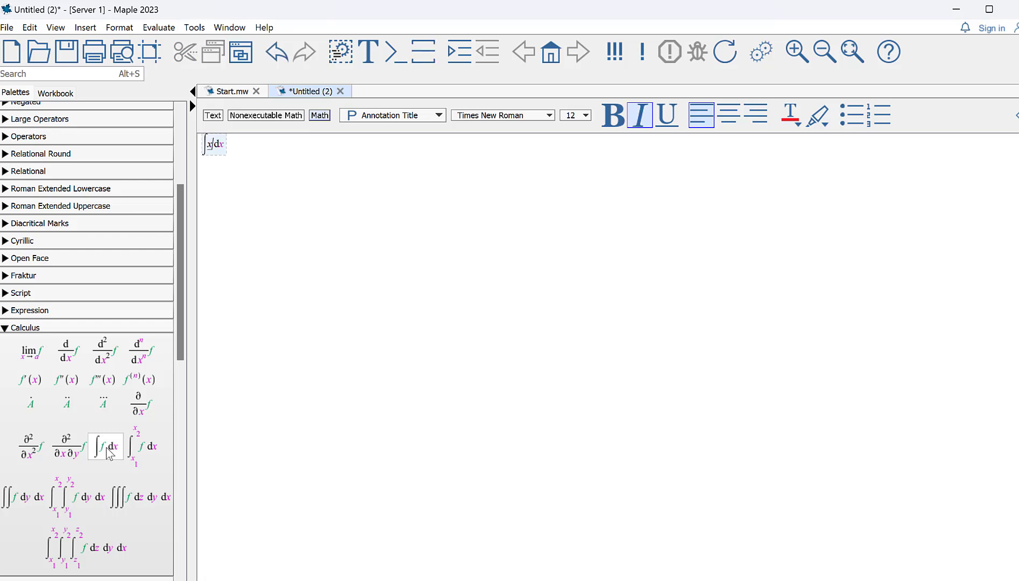
{"action": "type", "text": "^2"}
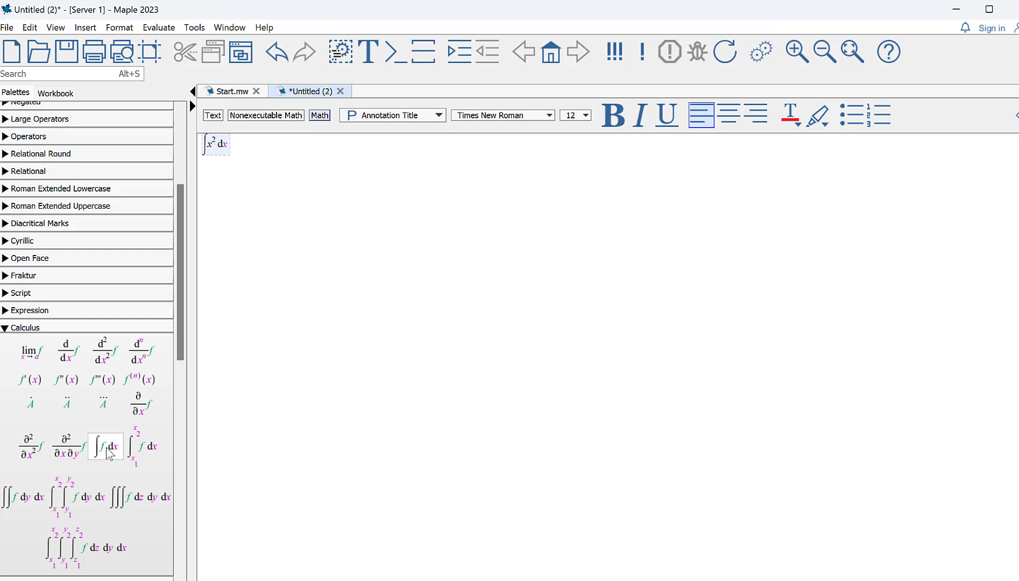
{"action": "key", "text": "Return"}
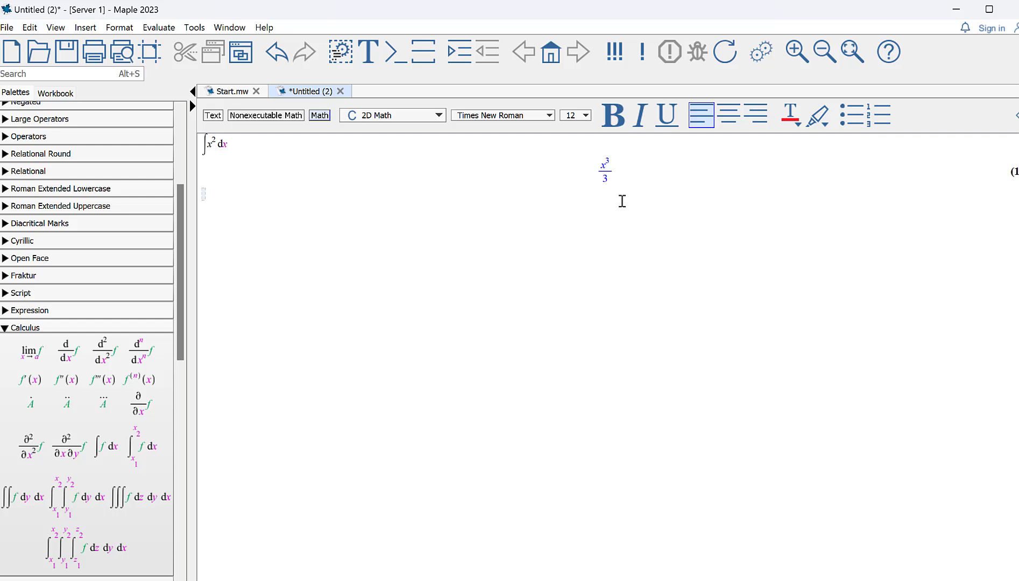
Convert the x^2 integral expression to 1-D Math Input.
{"action": "scroll", "coordinate": [622, 202], "scroll_direction": "up", "scroll_amount": 1}
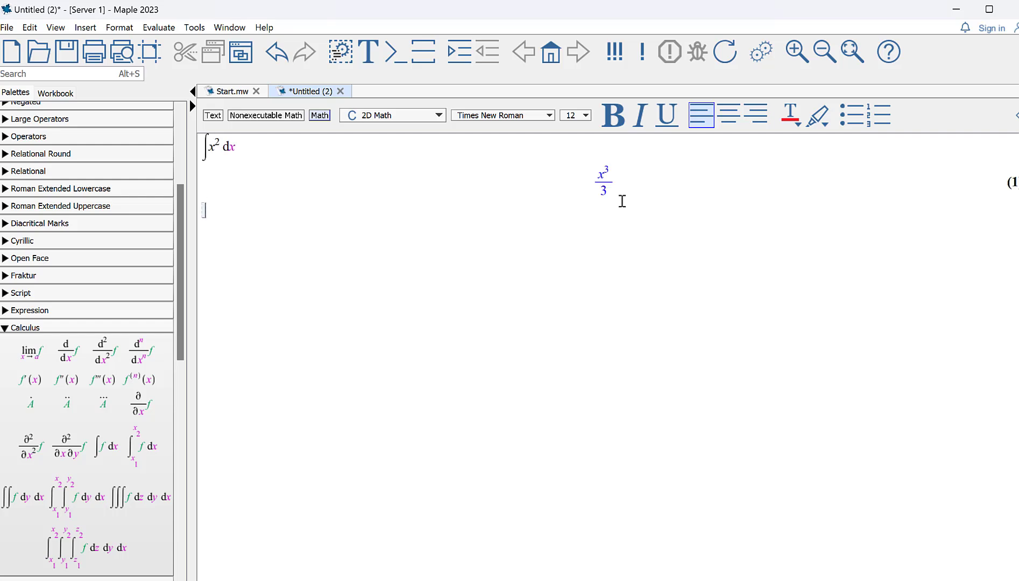
{"action": "scroll", "coordinate": [622, 202], "scroll_direction": "up", "scroll_amount": 1}
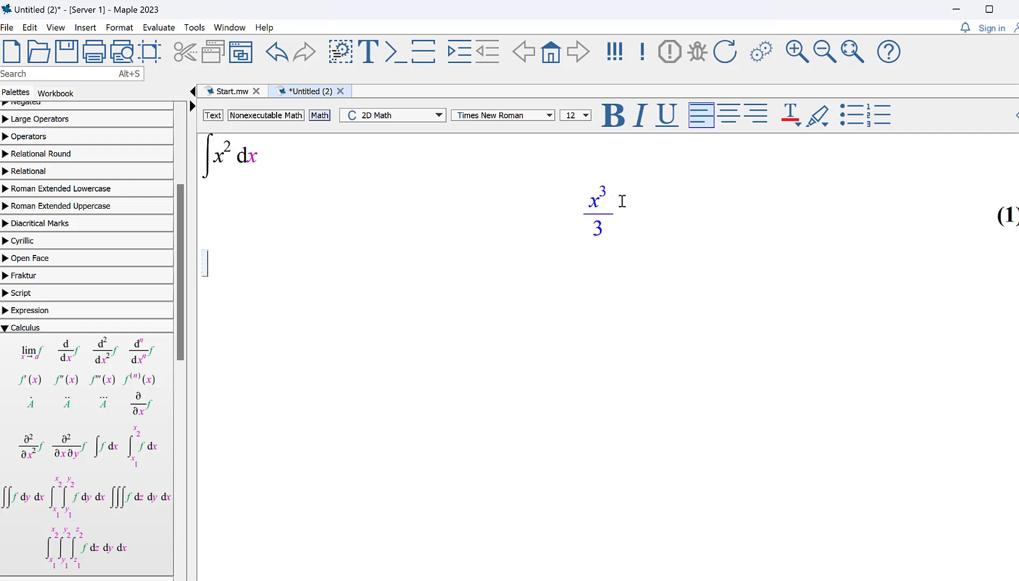
{"action": "scroll", "coordinate": [622, 201], "scroll_direction": "up", "scroll_amount": 2}
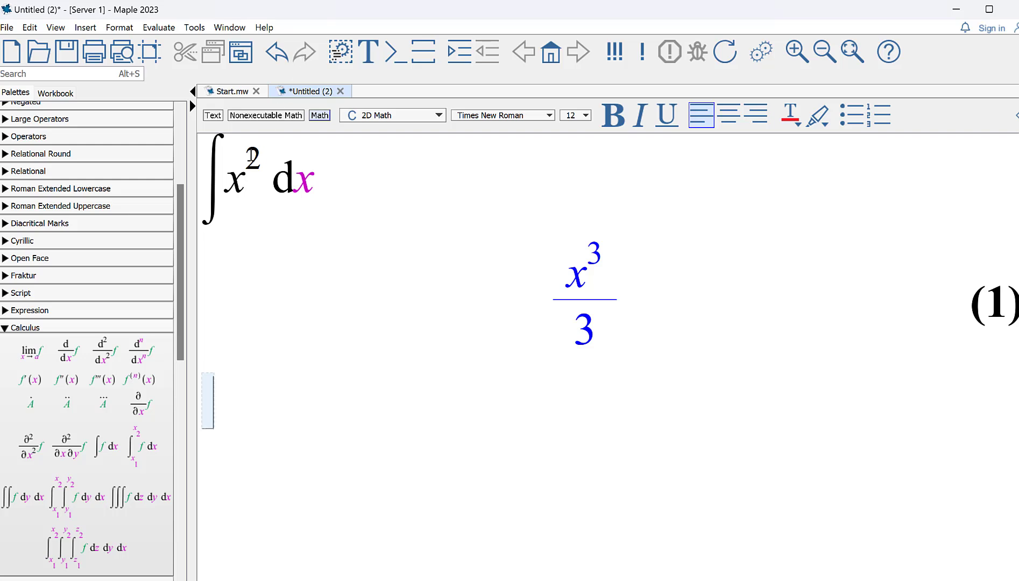
{"action": "left_click", "coordinate": [251, 157]}
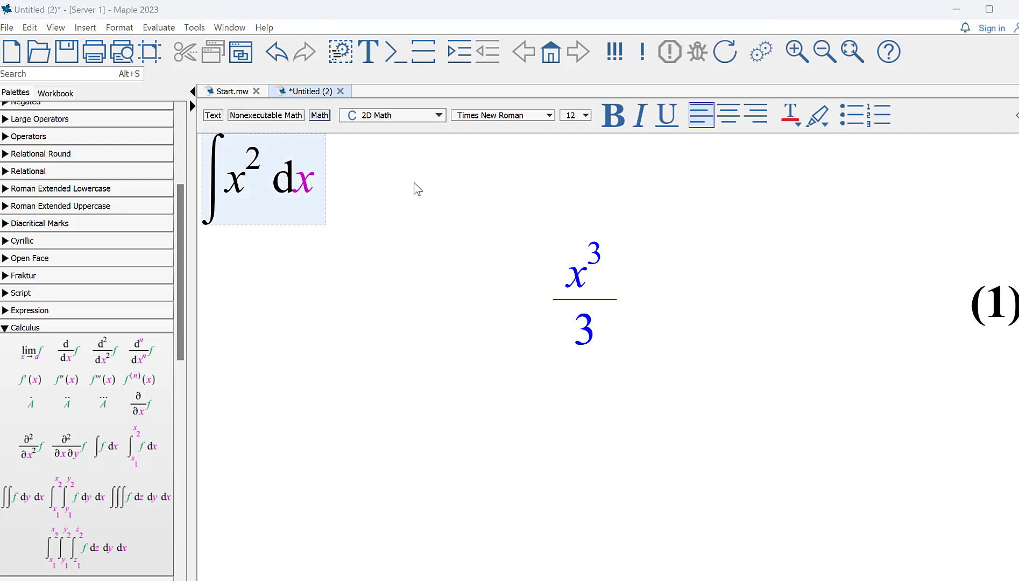
{"action": "key", "text": "Return"}
{"action": "left_click", "coordinate": [247, 153]}
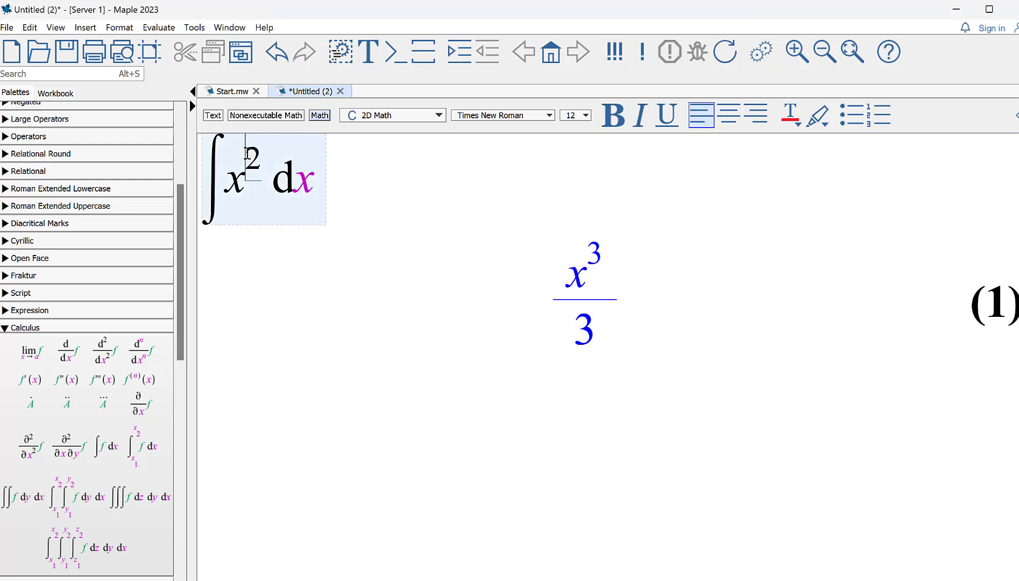
{"action": "left_click", "coordinate": [109, 31]}
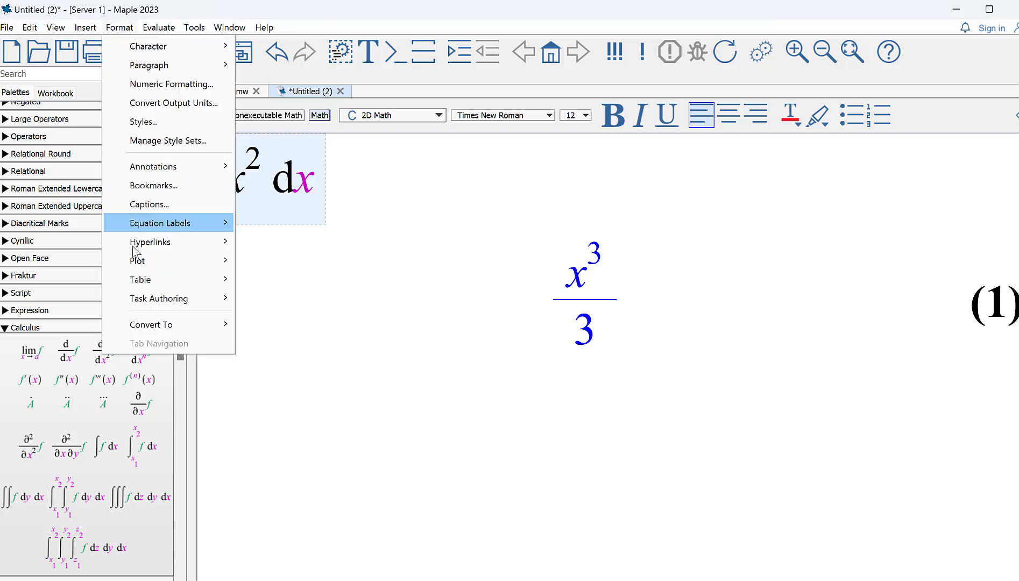
{"action": "mouse_move", "coordinate": [176, 328]}
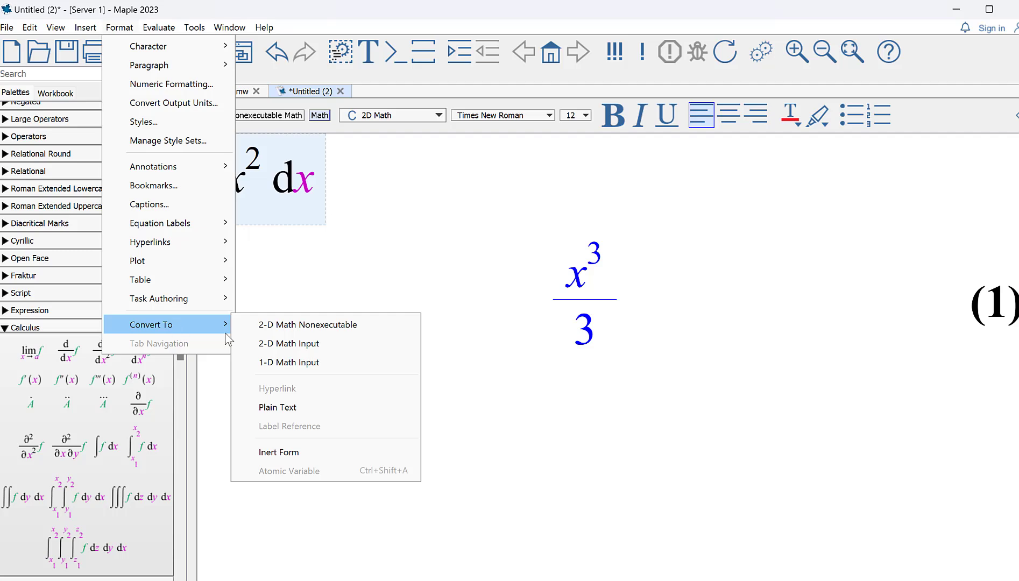
{"action": "left_click", "coordinate": [272, 363]}
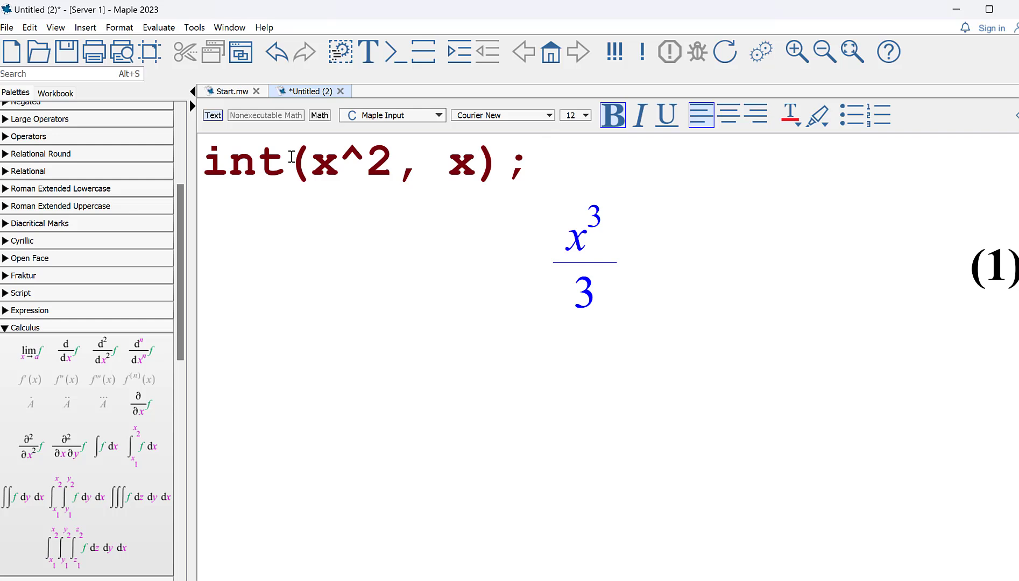
Enter the command int(x^2, x) as 2-D math on the empty line below the result and evaluate it.
{"action": "left_click", "coordinate": [224, 383]}
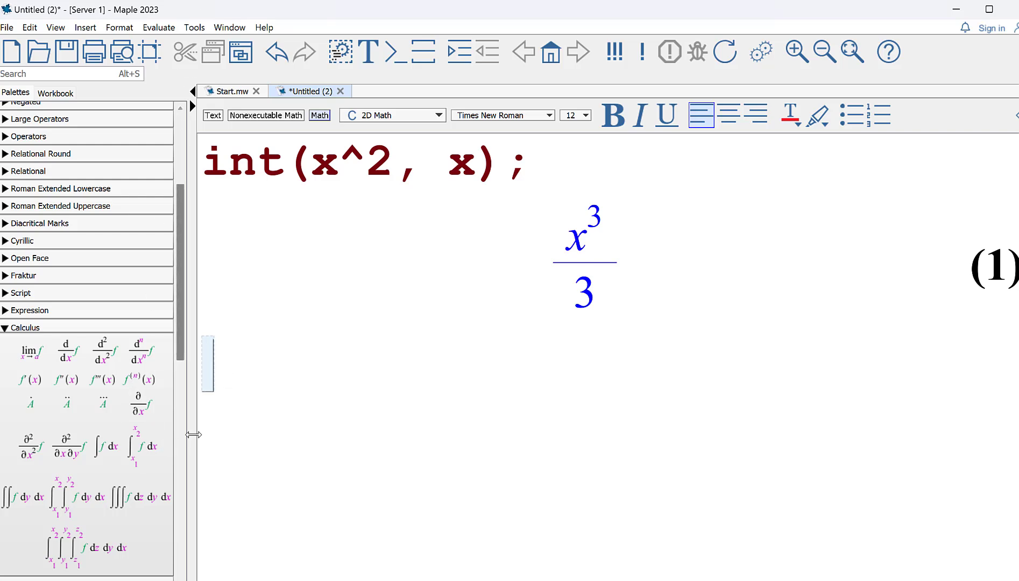
{"action": "type", "text": "i"}
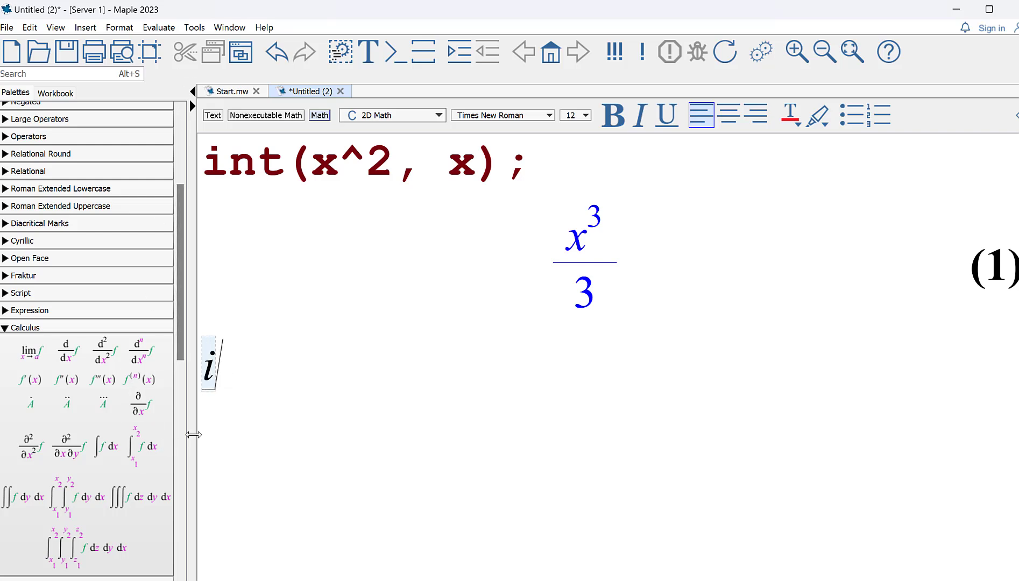
{"action": "type", "text": "nt"}
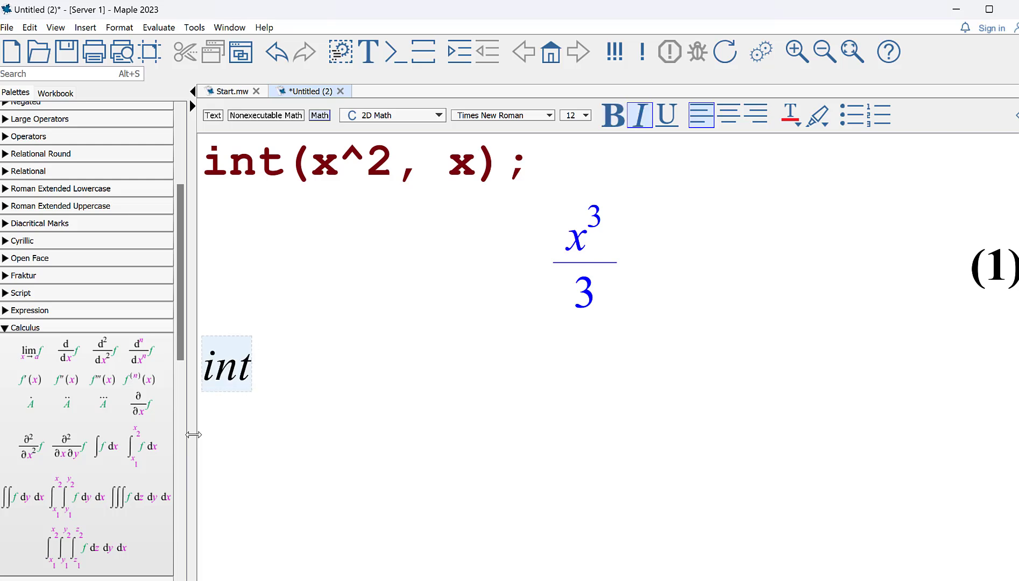
{"action": "type", "text": "("}
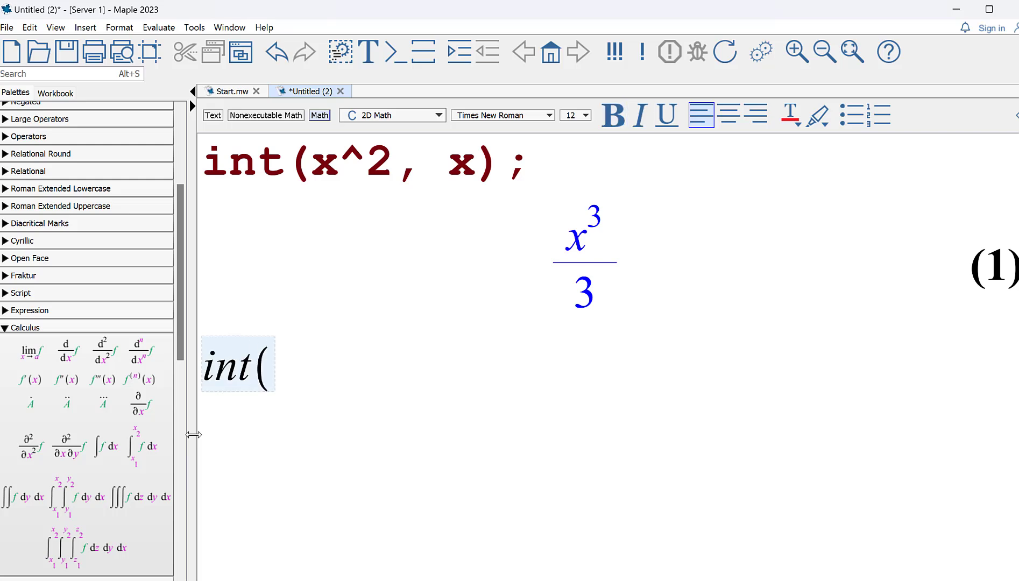
{"action": "type", "text": "x"}
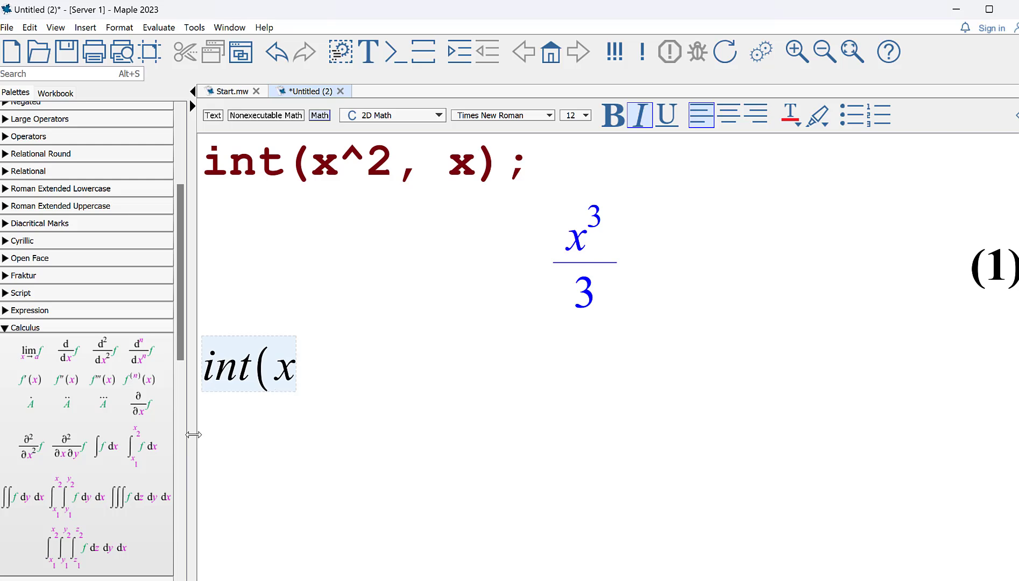
{"action": "type", "text": "^2"}
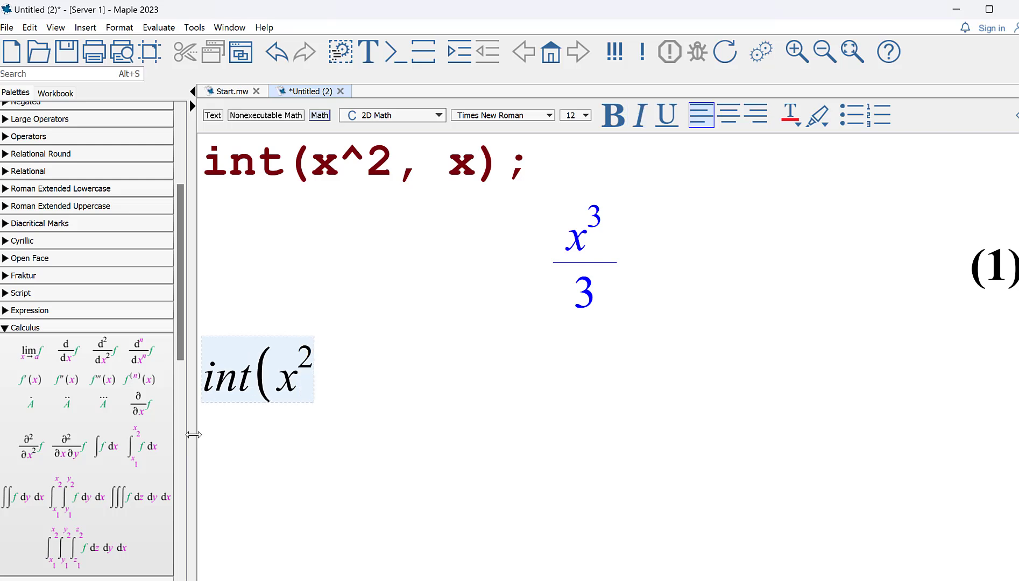
{"action": "key", "text": "Right"}
{"action": "type", "text": ", x)"}
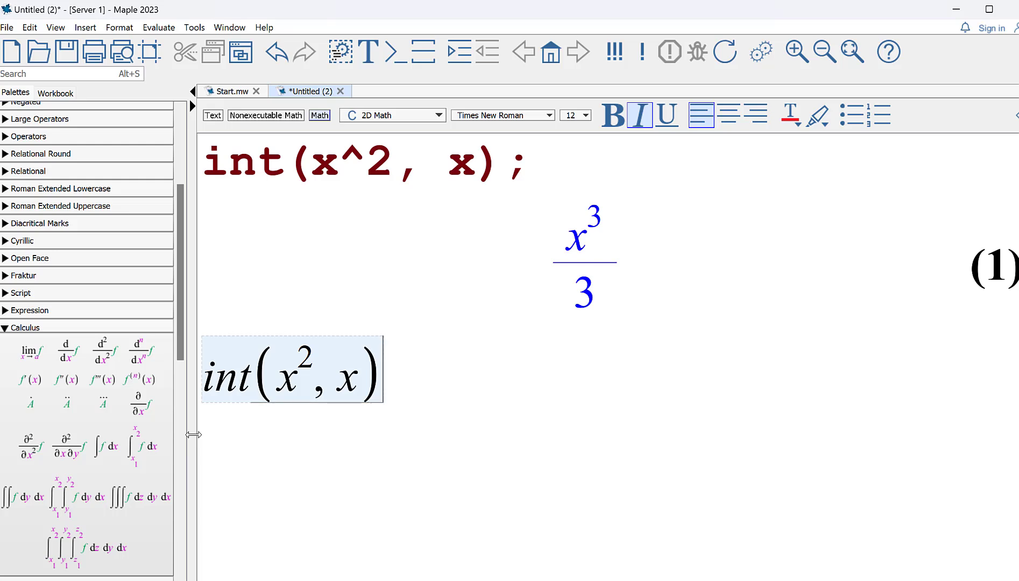
{"action": "key", "text": "Return"}
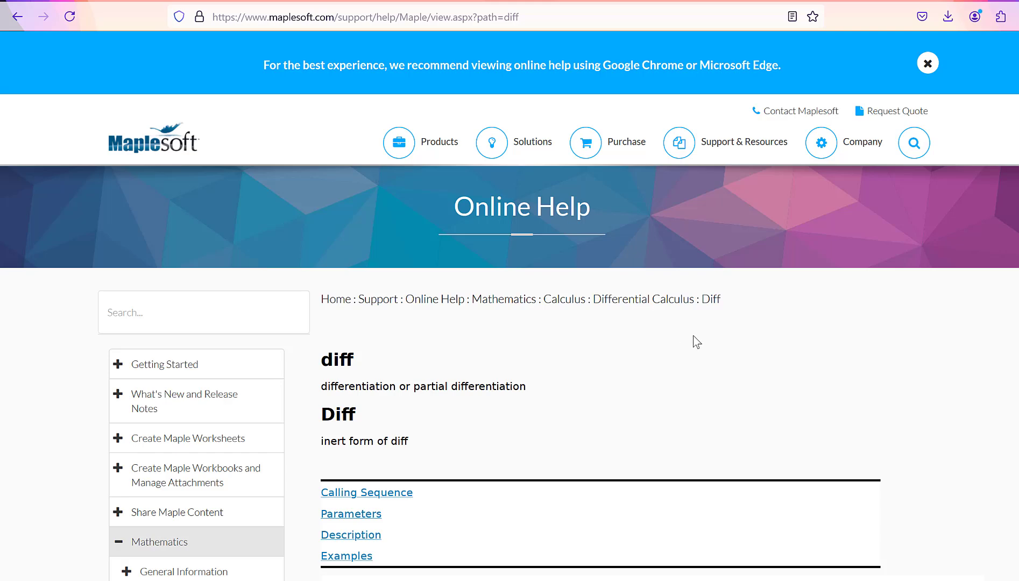
Read the calling sequence, parameters and description of the diff command on its online help page, down to the examples.
{"action": "scroll", "coordinate": [692, 335], "scroll_direction": "down", "scroll_amount": 3}
{"action": "scroll", "coordinate": [692, 335], "scroll_direction": "down", "scroll_amount": 3}
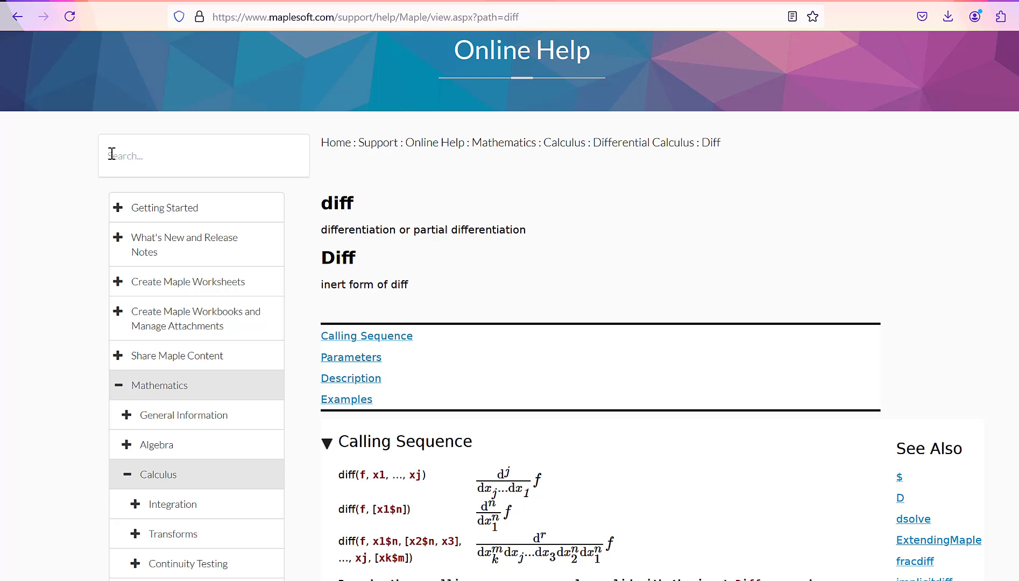
{"action": "scroll", "coordinate": [461, 329], "scroll_direction": "down", "scroll_amount": 4}
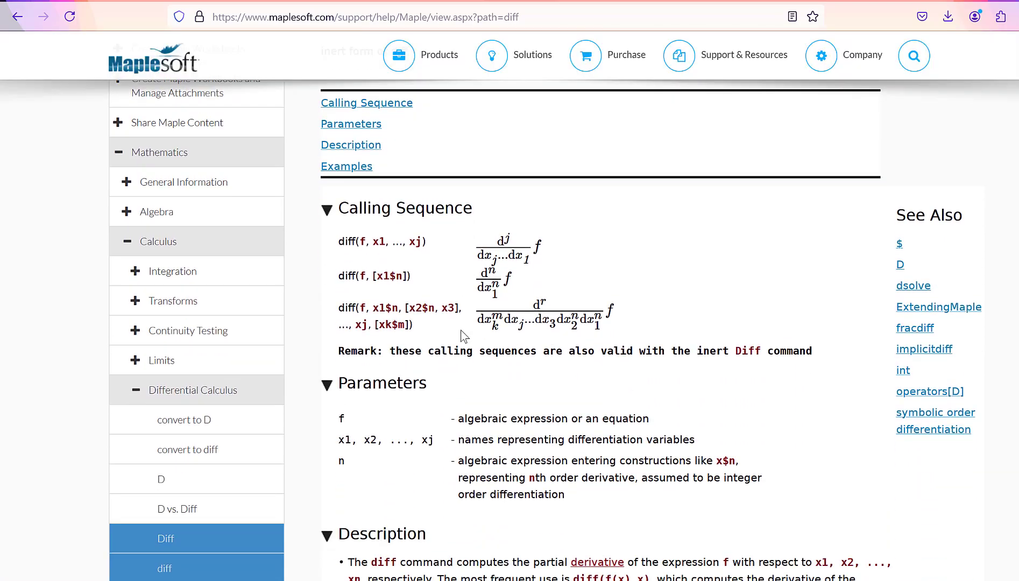
{"action": "scroll", "coordinate": [461, 330], "scroll_direction": "down", "scroll_amount": 8}
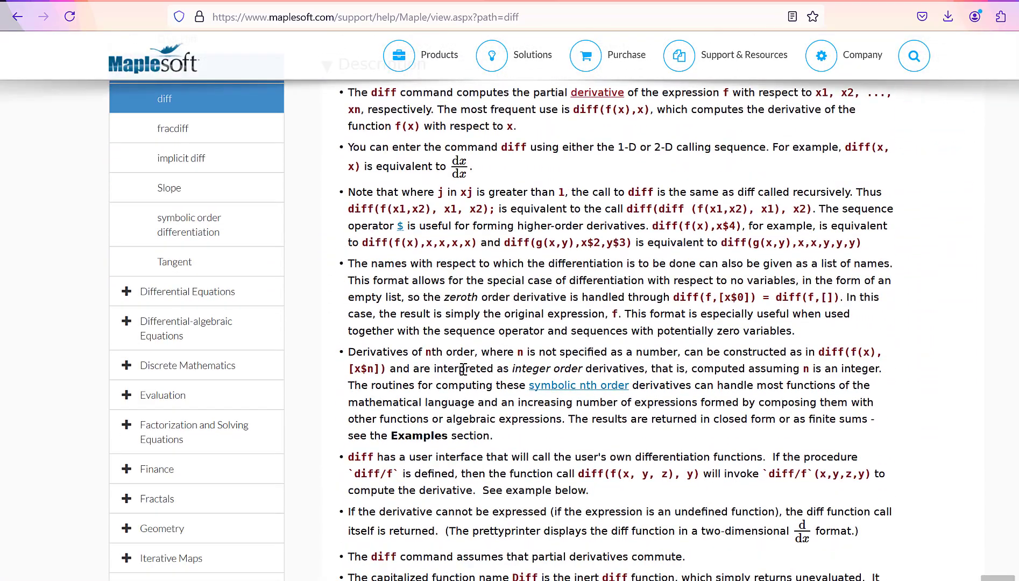
{"action": "scroll", "coordinate": [473, 401], "scroll_direction": "down", "scroll_amount": 5}
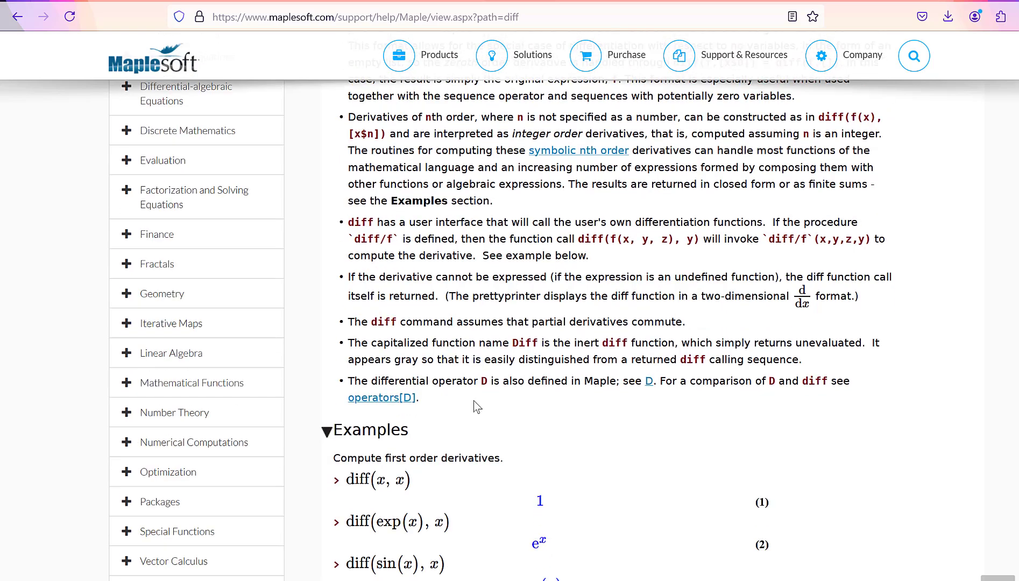